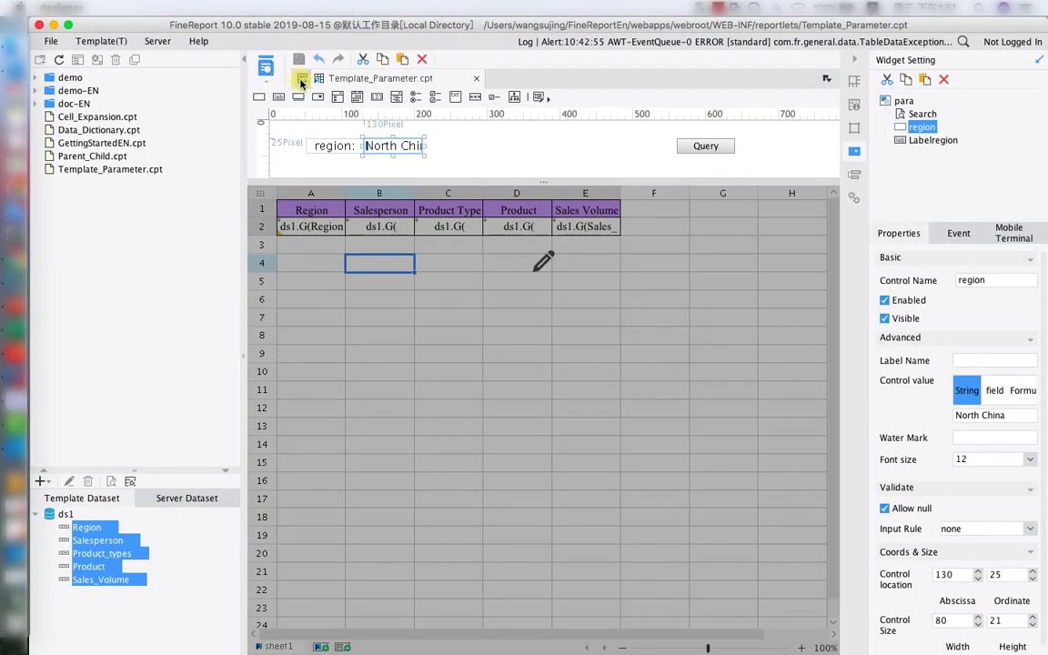
Step: Create a new report and add a DB Query dataset with SELECT * FROM Sales_Volume
click(266, 68)
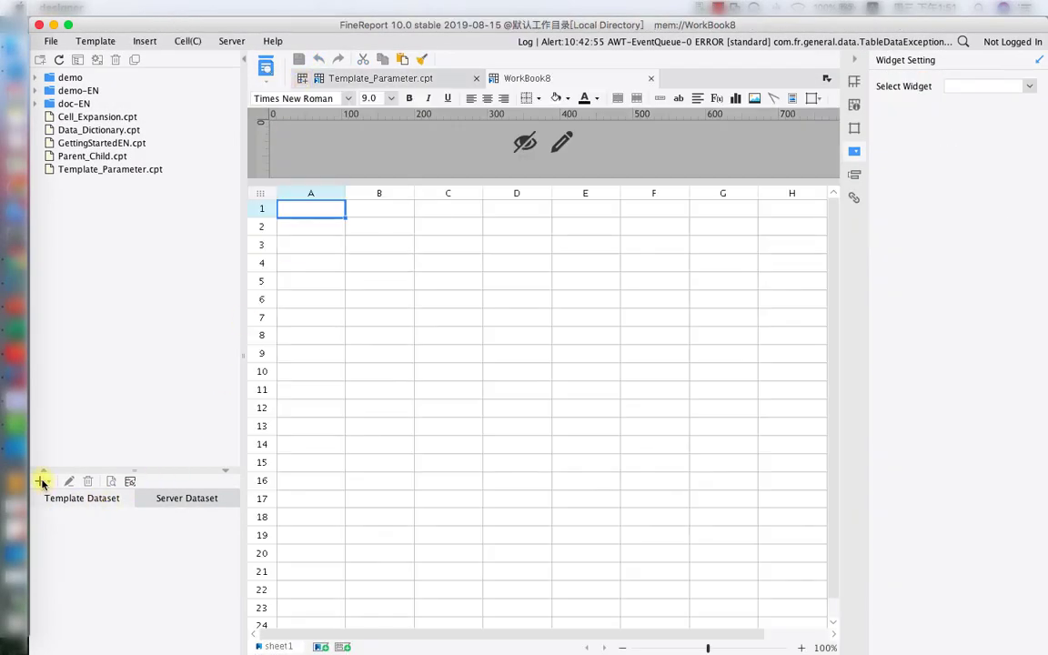
click(40, 480)
click(54, 502)
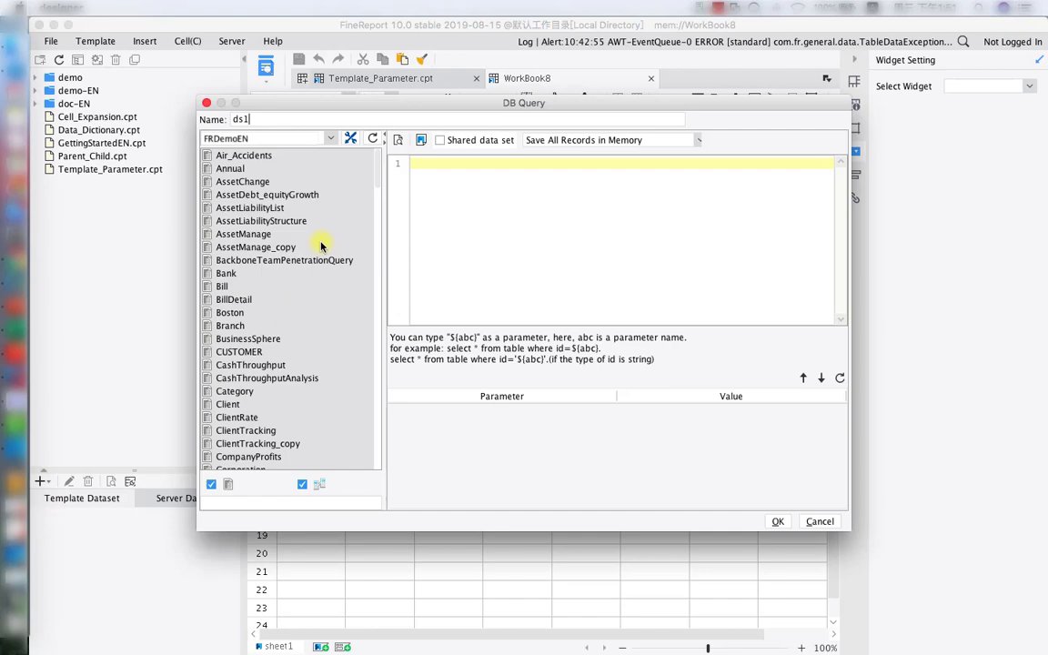
drag(376, 178, 390, 380)
drag(263, 420, 529, 244)
click(541, 263)
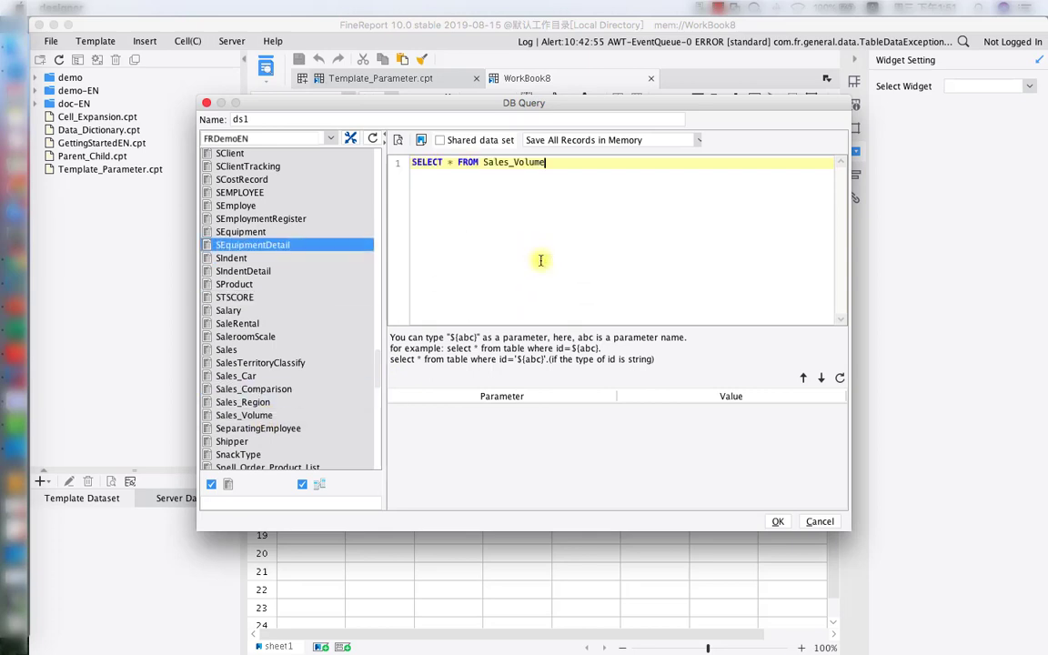
Step: Confirm ds1 and lay its five fields left to right across row 2 from A2
click(776, 521)
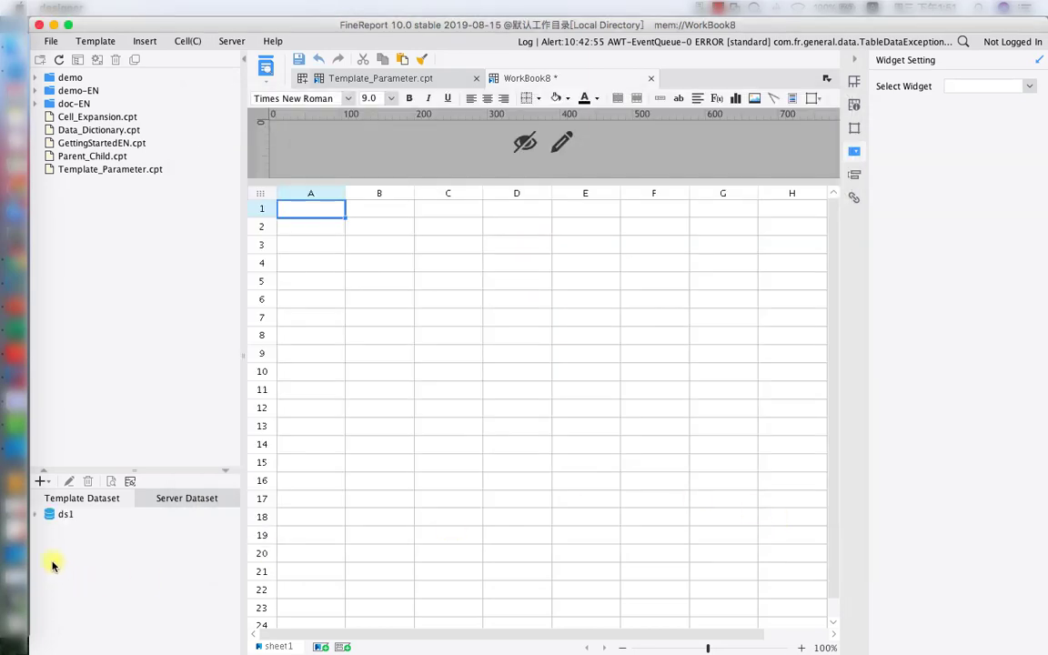
click(35, 516)
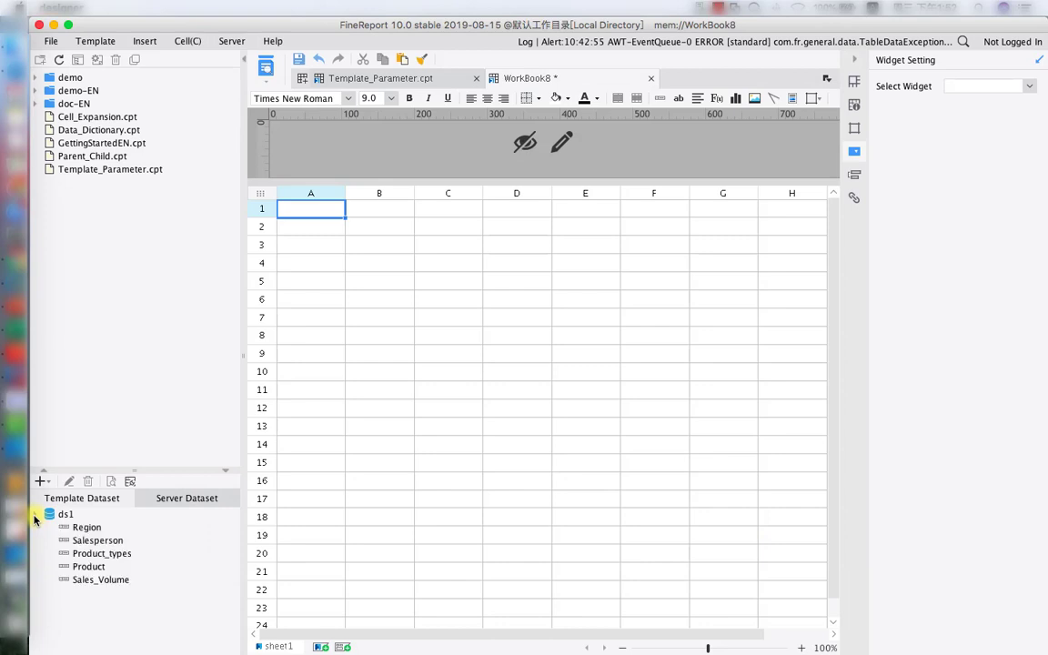
click(76, 530)
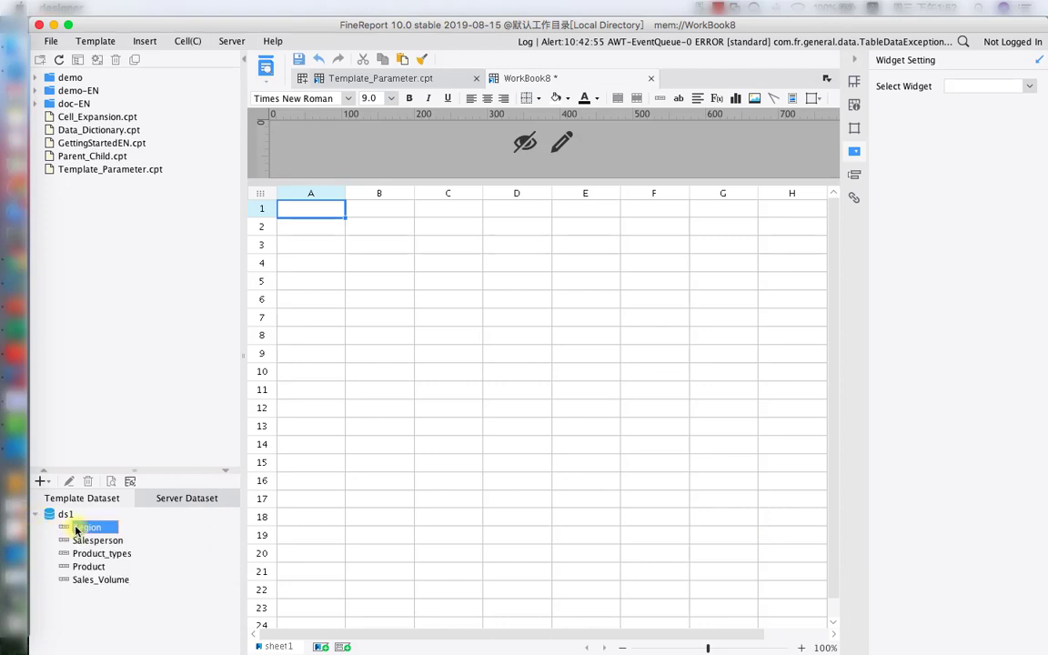
shift+click(91, 579)
drag(102, 553, 306, 227)
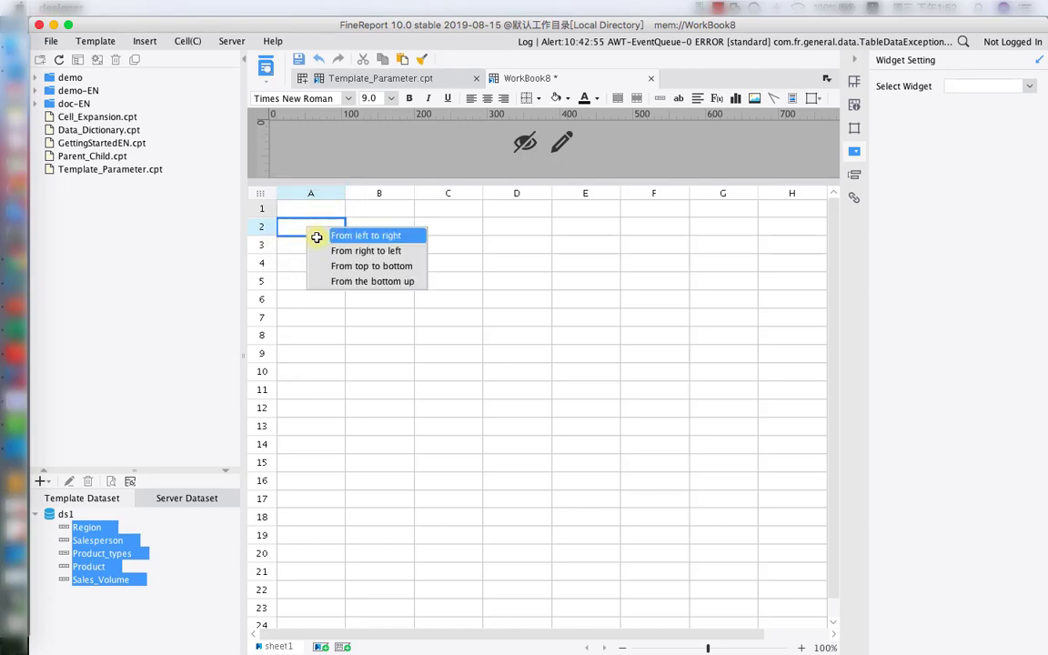
click(315, 238)
Step: Enter headings Region, Salesperson, Product Type, Product and Sales Volume in A1:E1
click(309, 210)
double_click(309, 209)
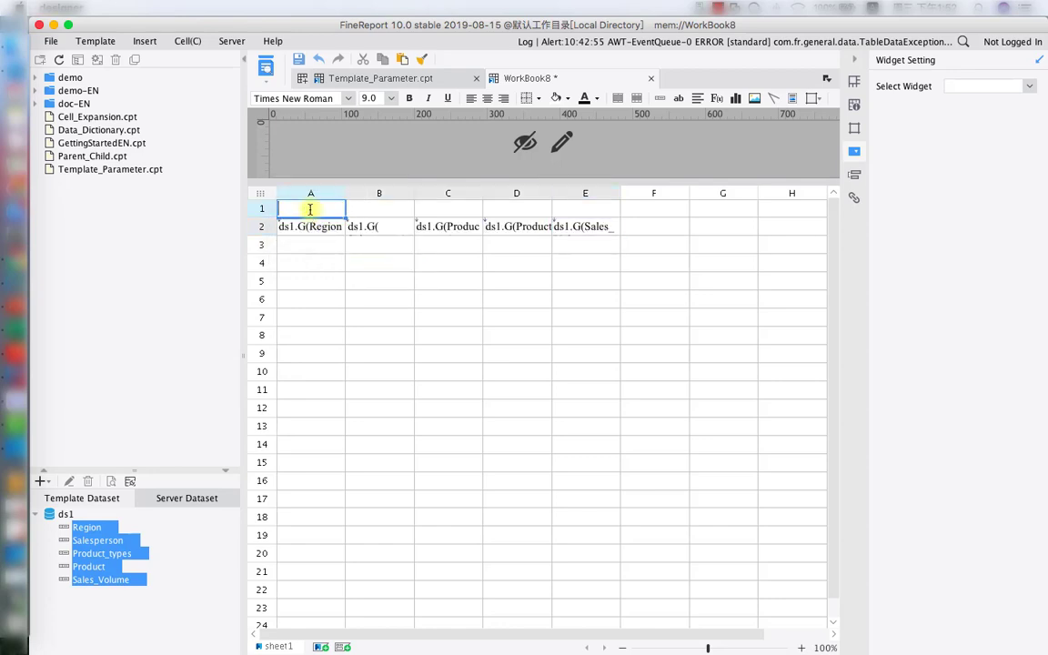
text(Region)
double_click(373, 212)
text(Sal)
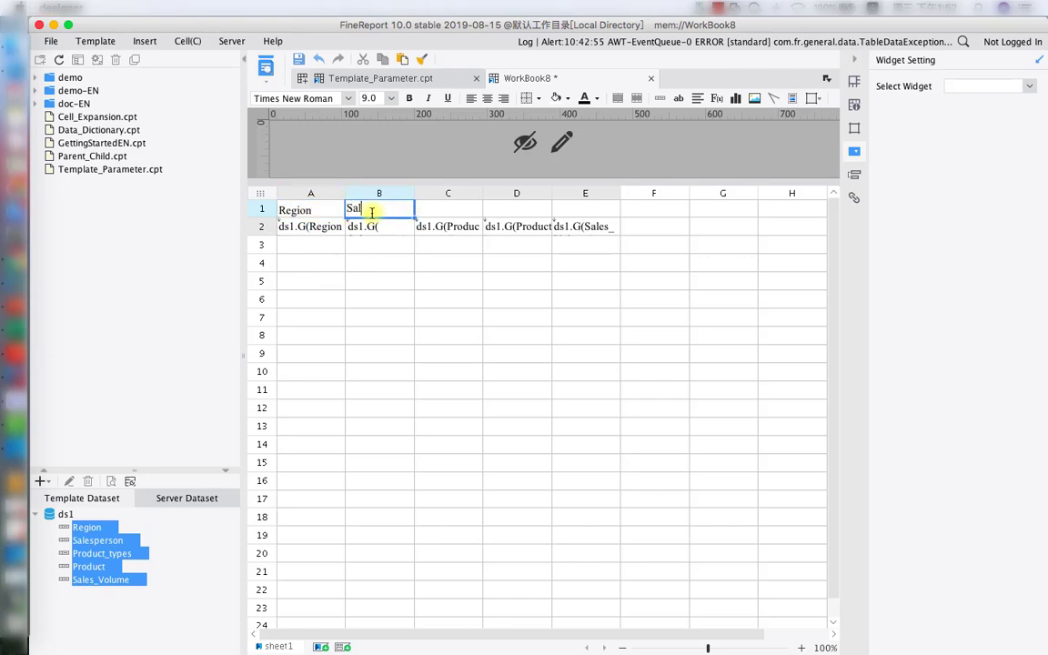
text(esperson)
click(432, 210)
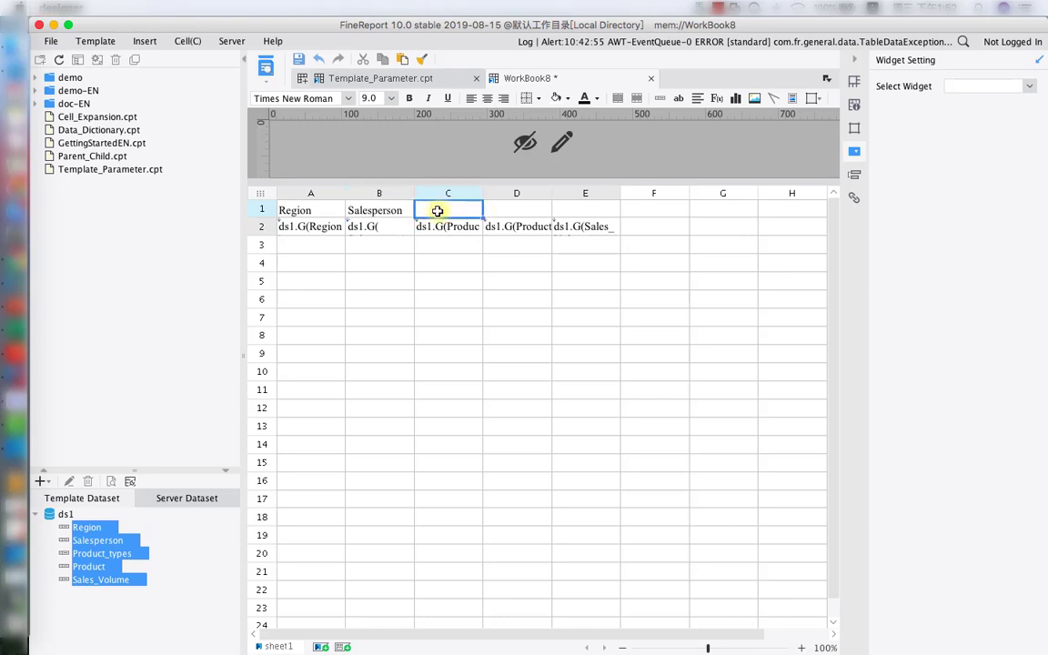
text(Product Type)
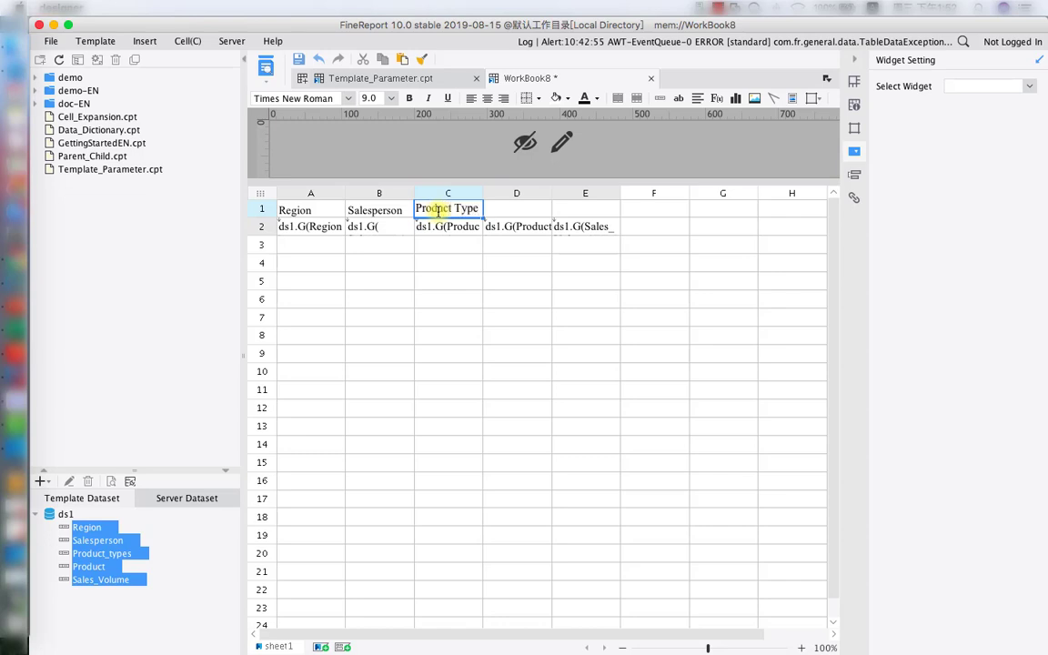
click(487, 211)
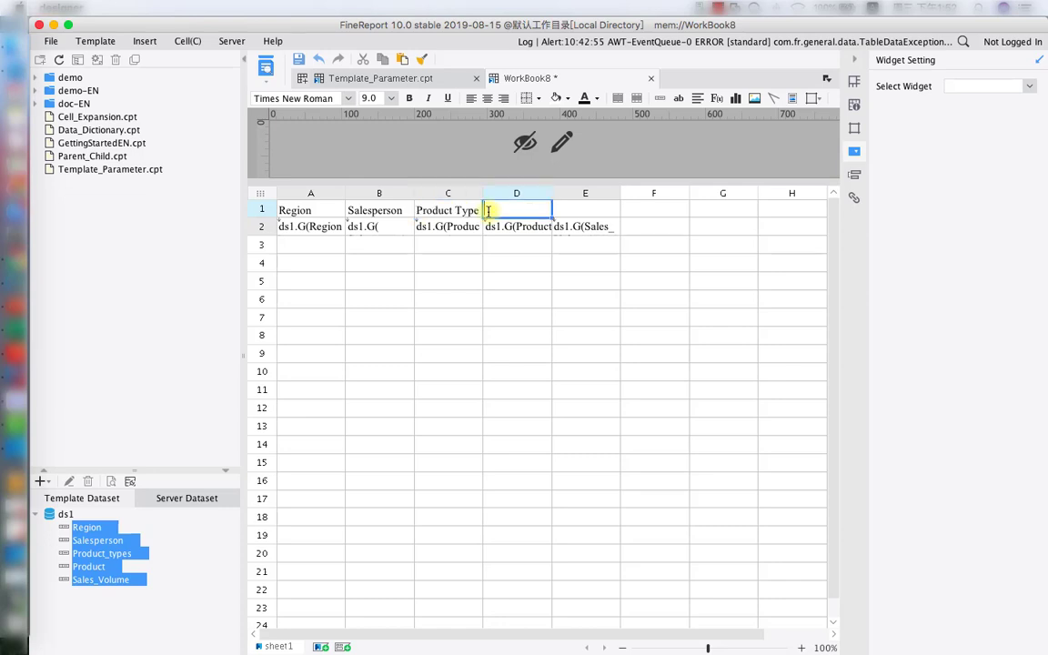
text(Product)
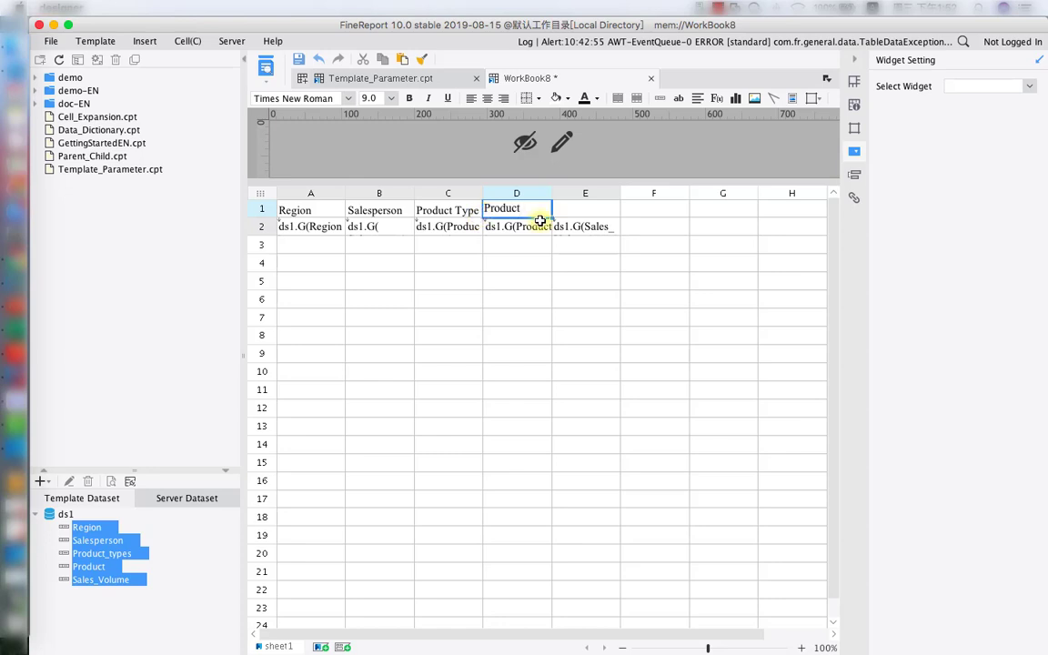
double_click(579, 211)
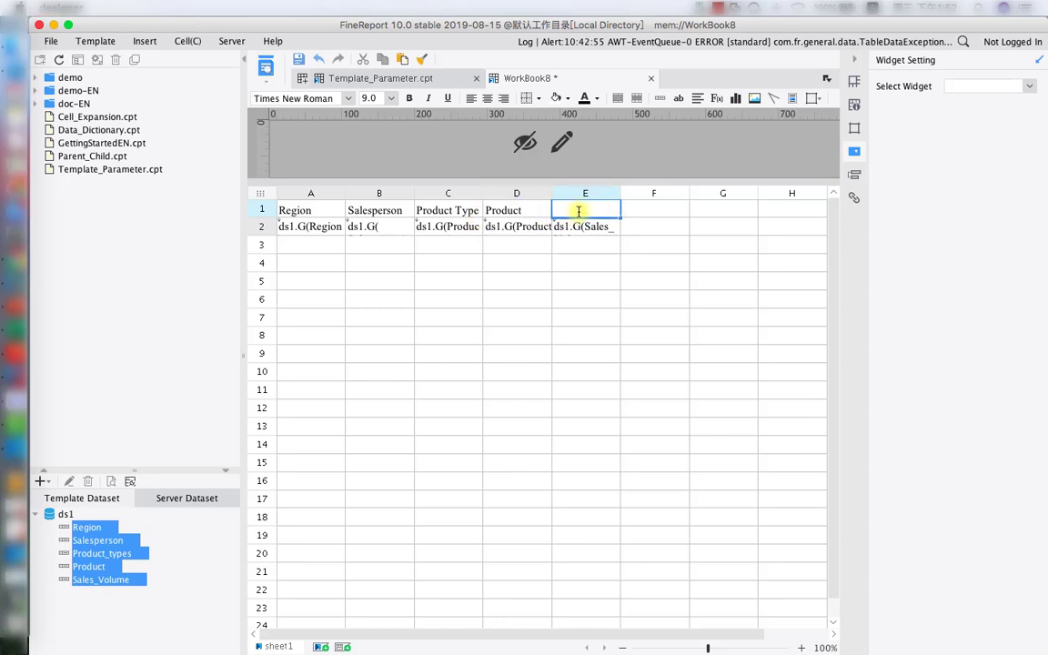
text(Sales Volume)
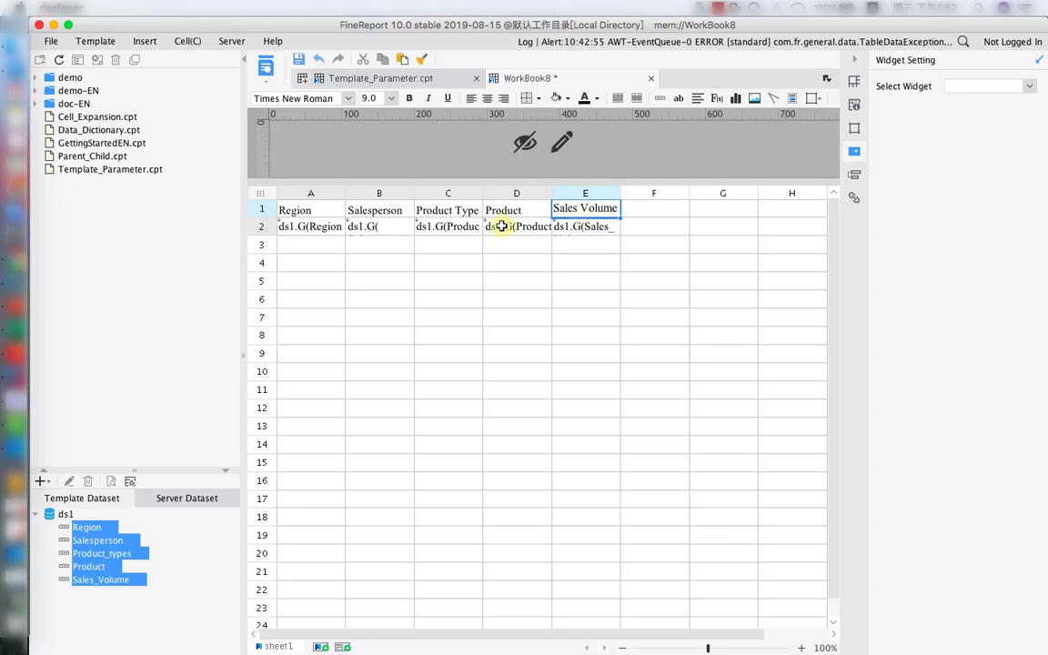
click(320, 215)
Step: Centre-align the A1:E2 table and give all its cells borders
drag(320, 215, 571, 224)
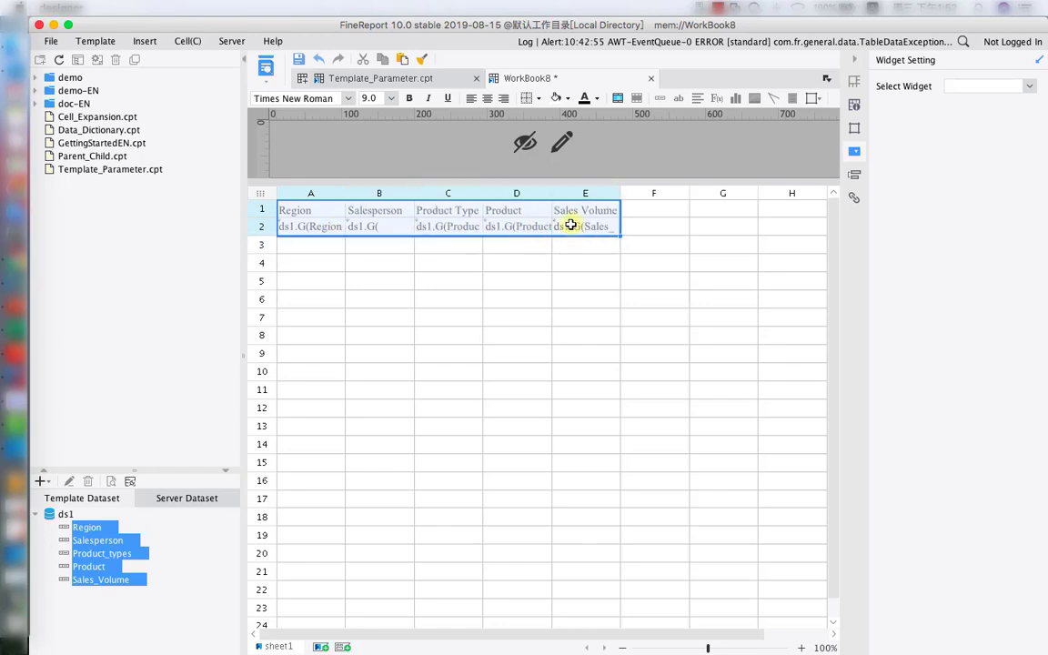
click(492, 100)
click(537, 98)
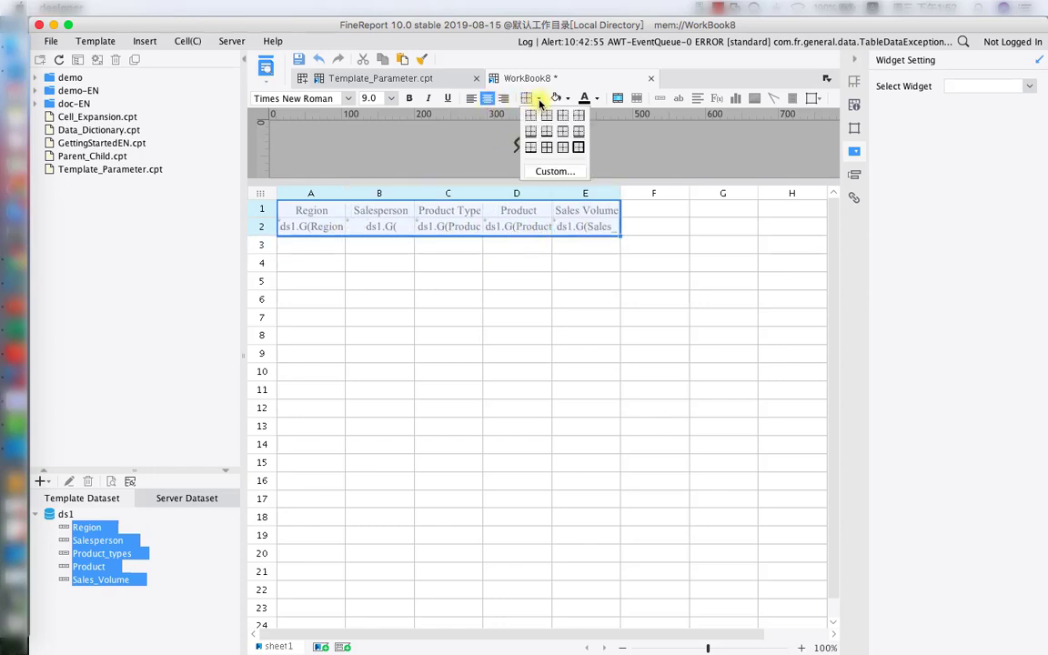
click(565, 148)
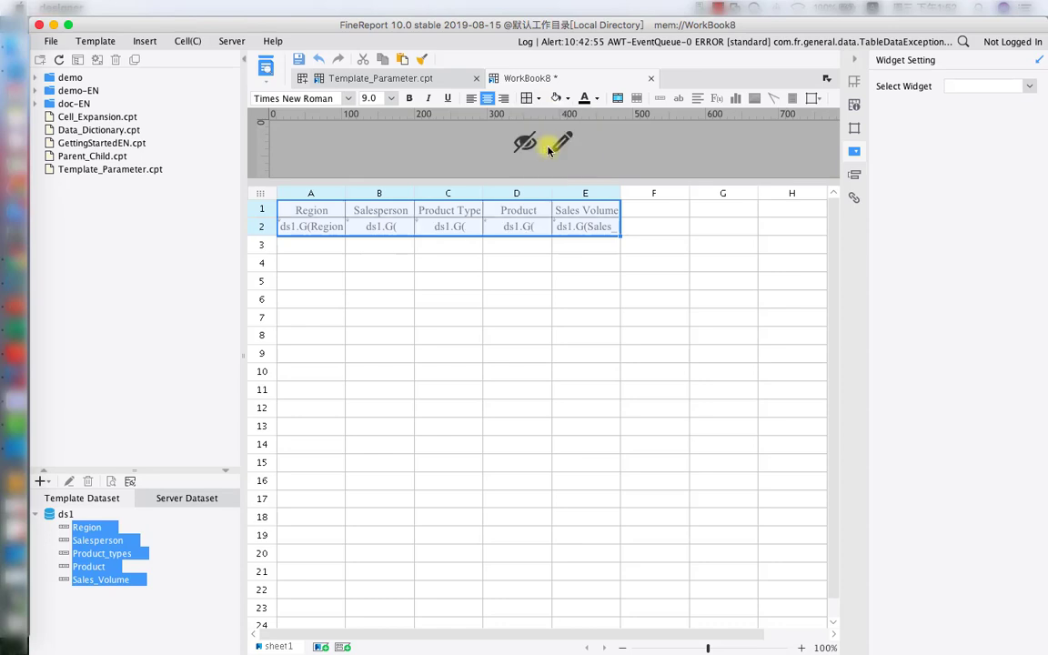
Step: Fill the header row A1:E1 light peach and begin saving the report
drag(323, 210, 585, 209)
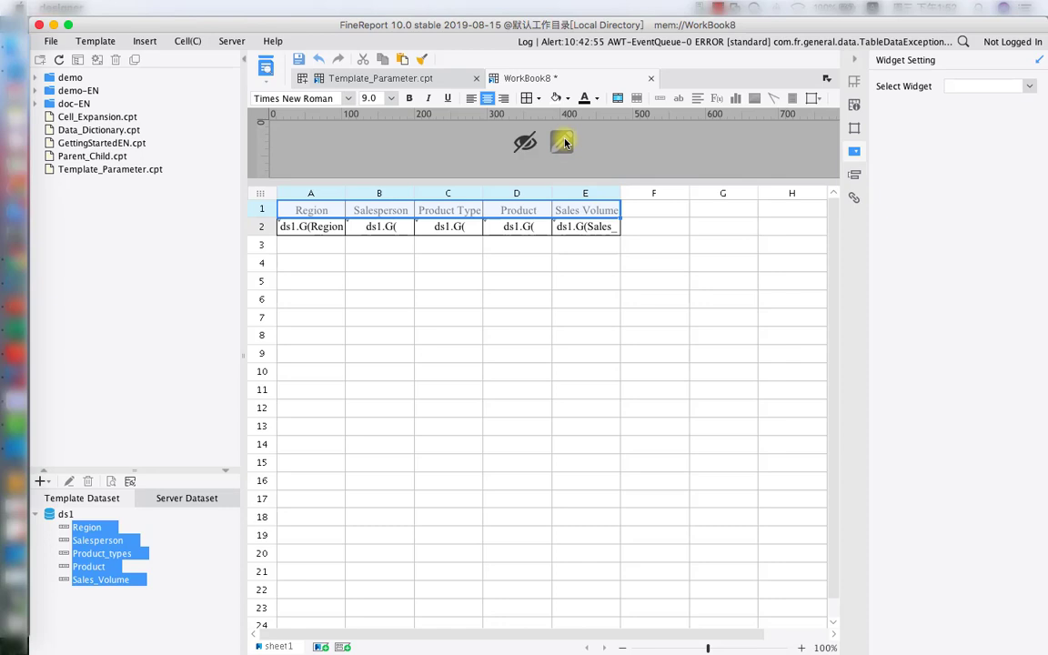
click(566, 98)
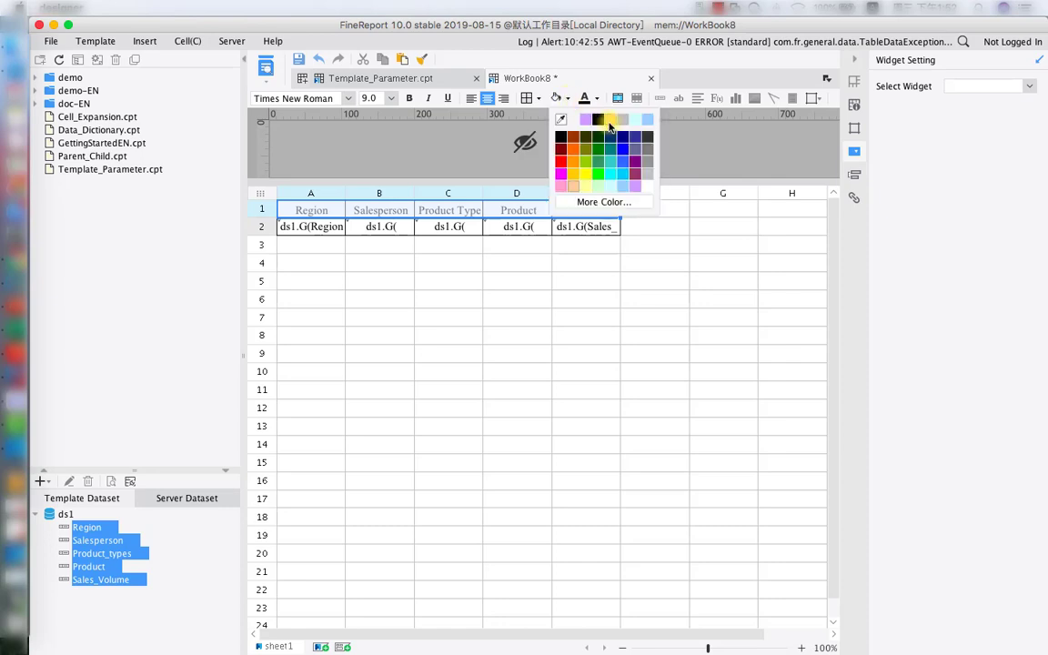
click(610, 120)
click(299, 60)
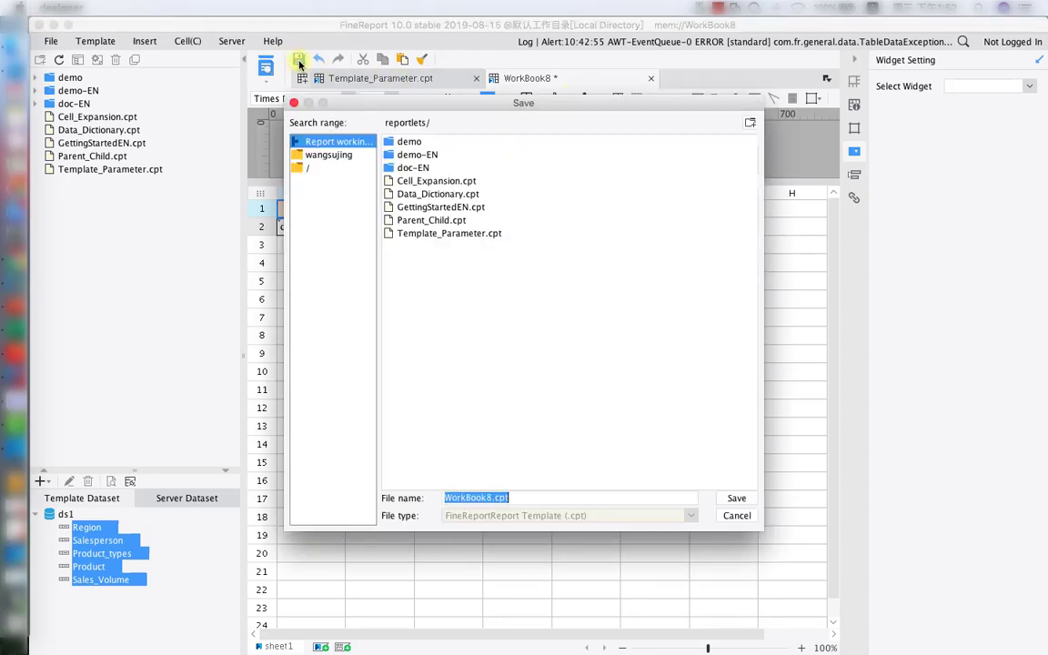
Step: Replace the default WorkBook8 name with Dataset_Parameter and save it as Dataset_Parameter.cpt
click(489, 499)
drag(489, 498, 444, 499)
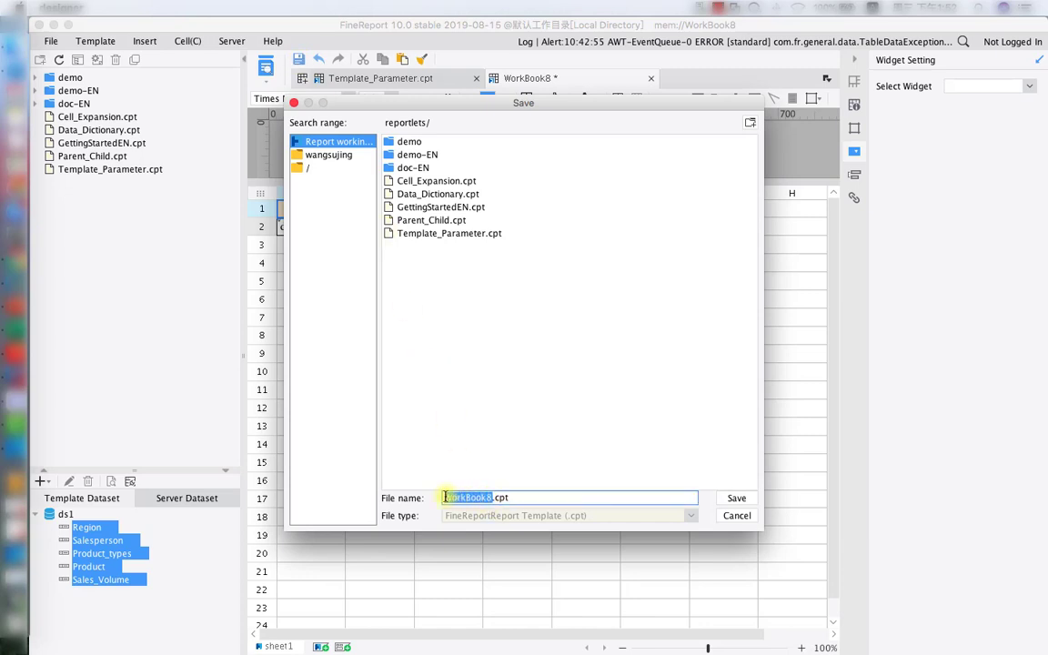
text(Dataset)
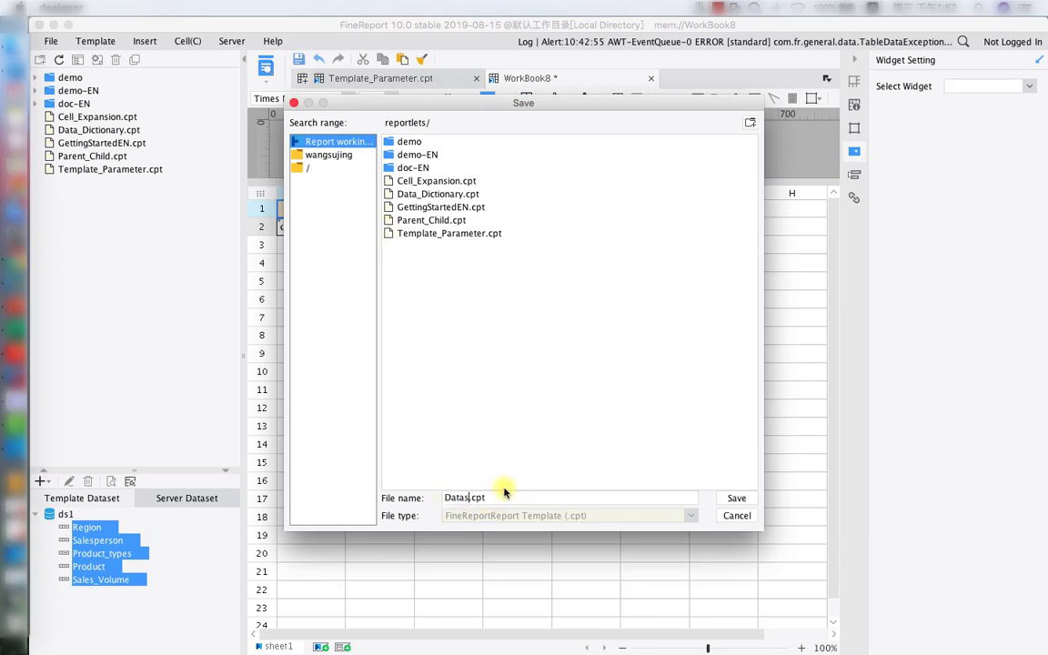
text(_Parameter)
click(728, 498)
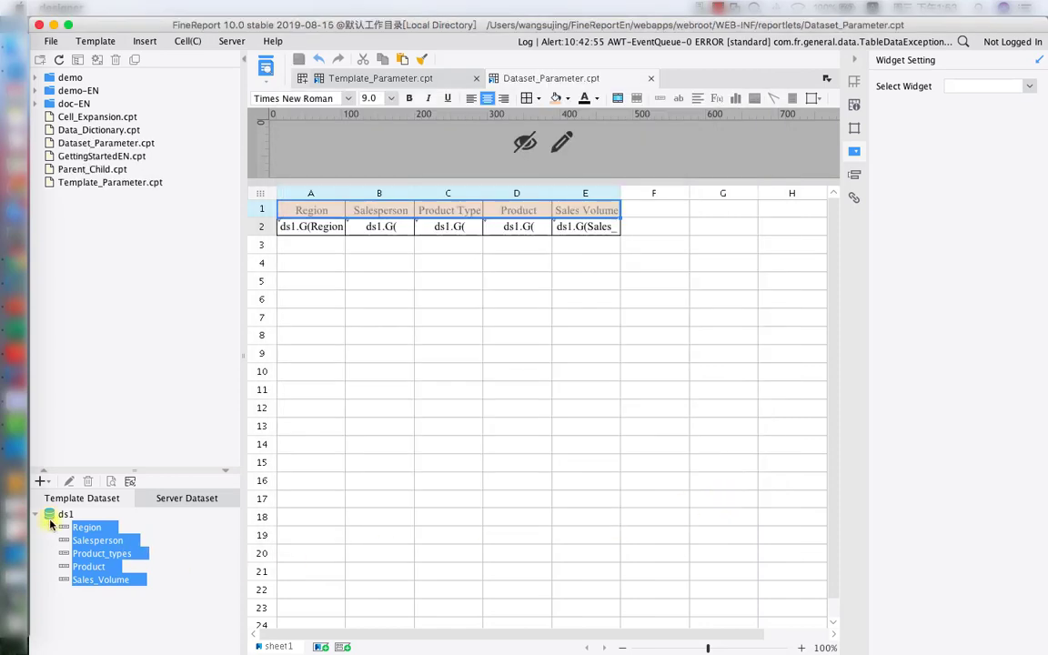
Step: Append where Region = '${region}' to the ds1 SQL query
click(51, 516)
click(68, 480)
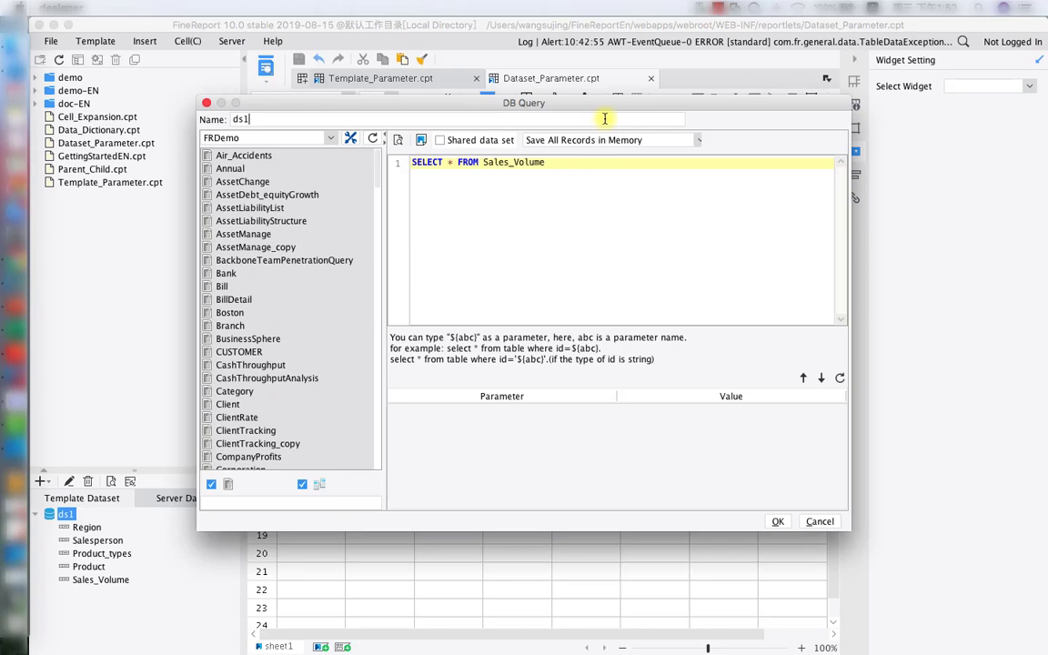
click(585, 162)
text(whe)
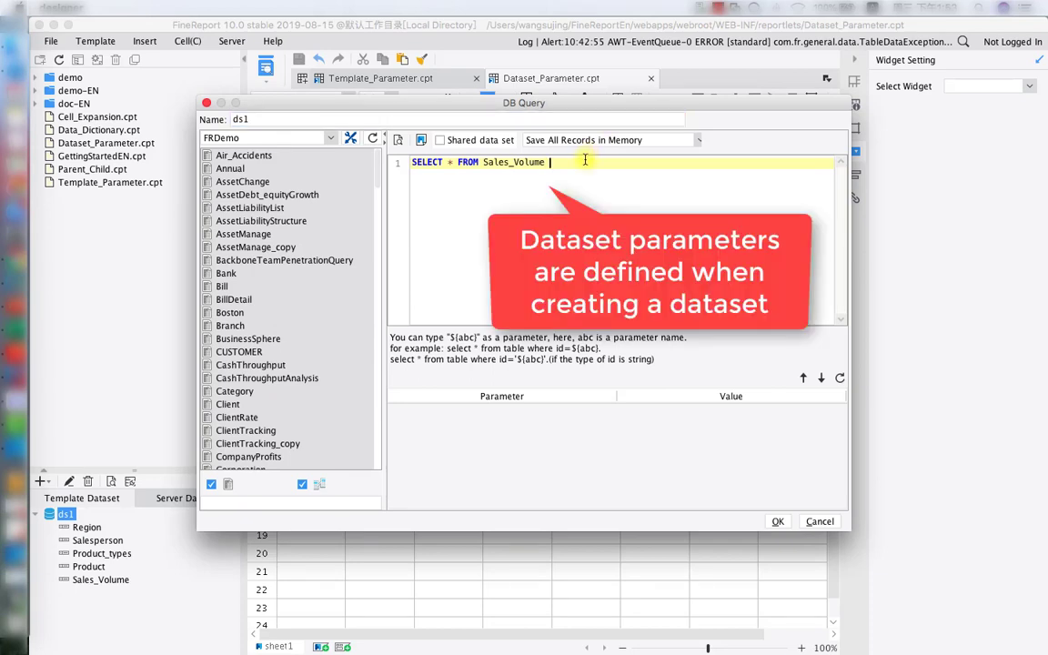
text(re Region = '')
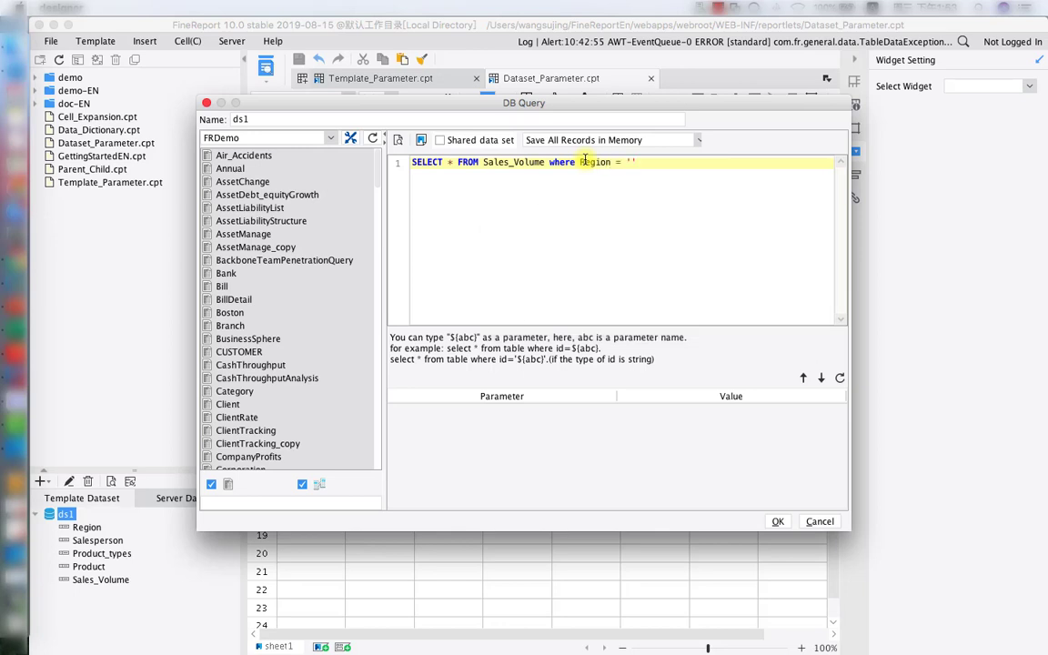
key(Left)
text($)
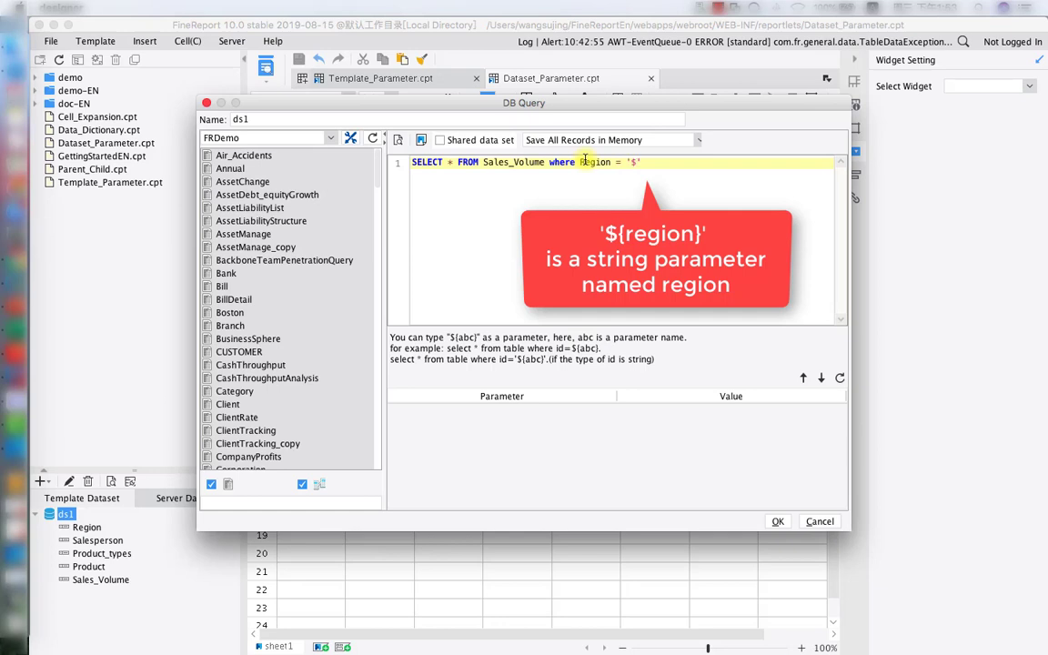
text({})
text(region)
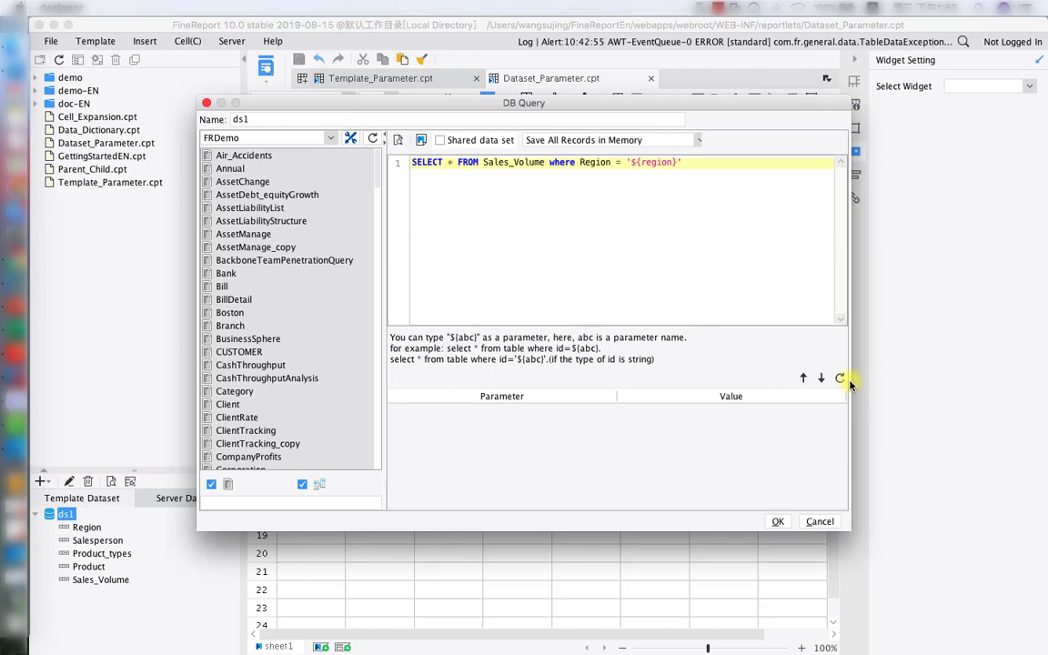
Step: Refresh the parameters and make region a String with default value North China
click(841, 378)
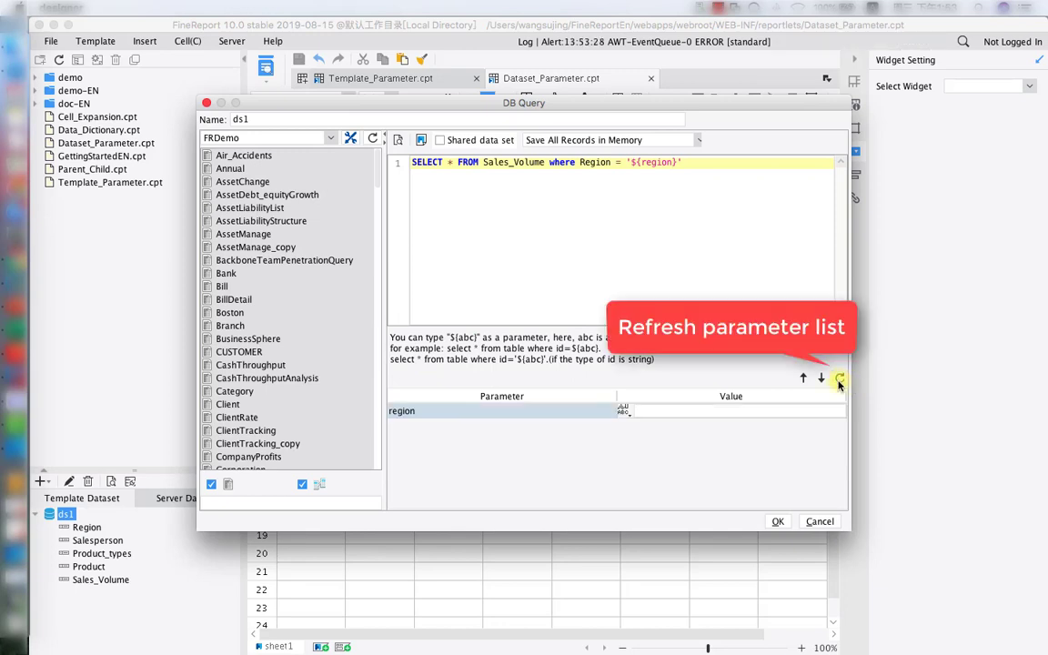
click(625, 414)
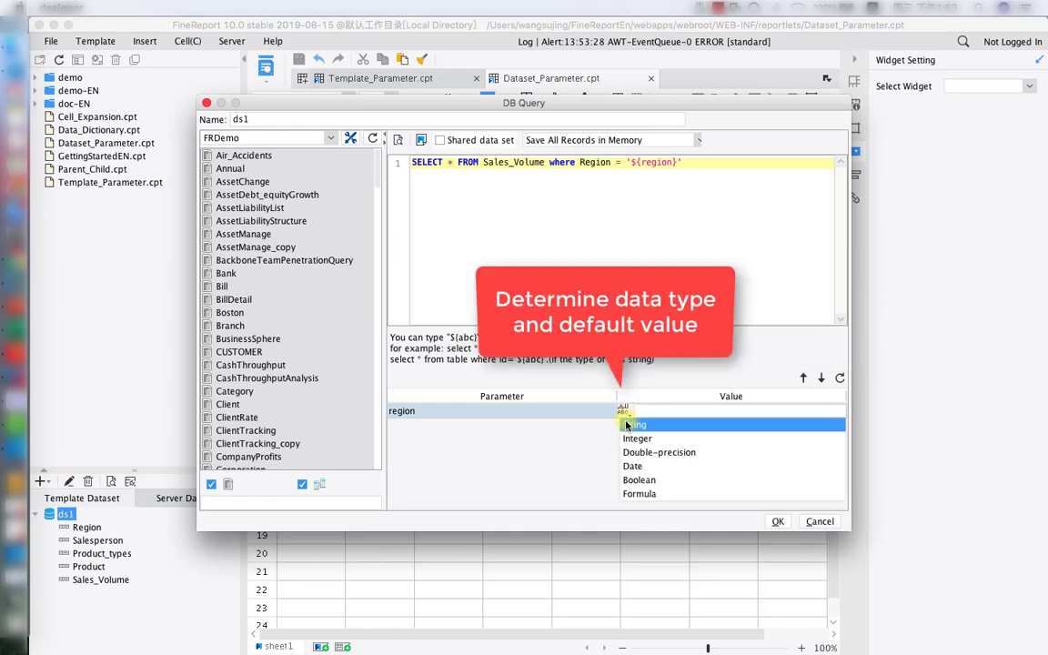
click(627, 421)
click(650, 413)
text(No)
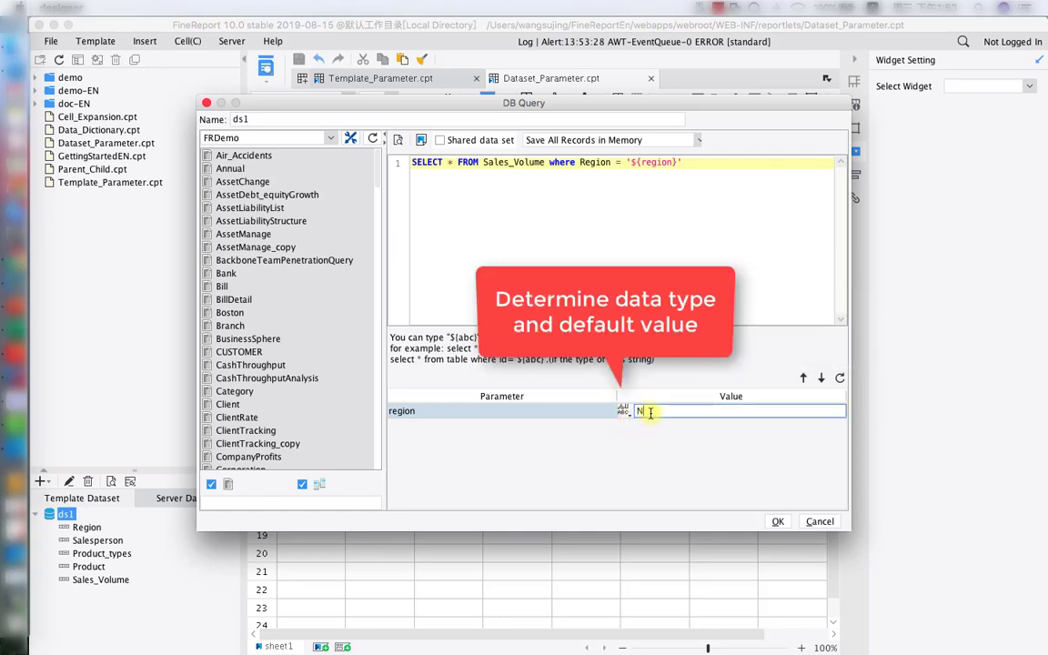
text(rth China)
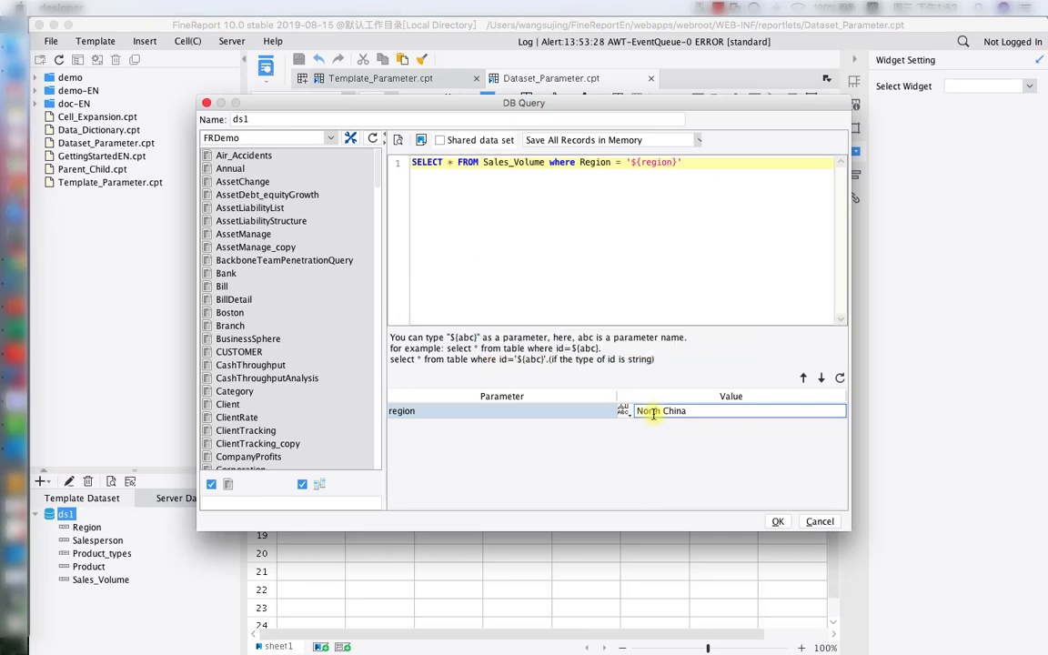
Step: Confirm the edited query, save, and add widgets for all parameters in the parameter pane
click(777, 521)
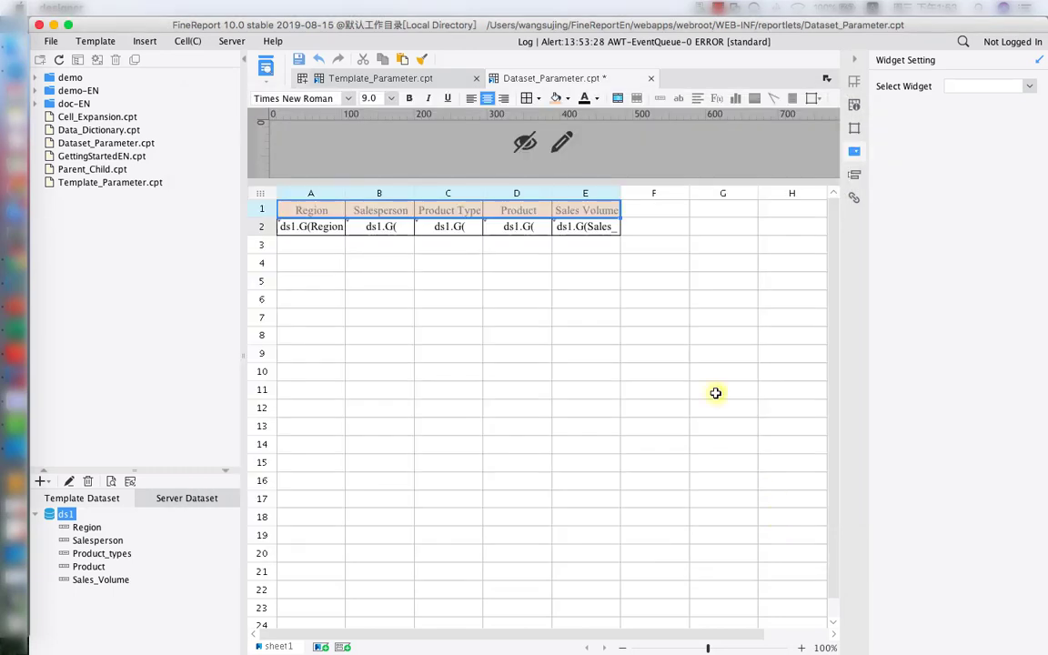
click(299, 60)
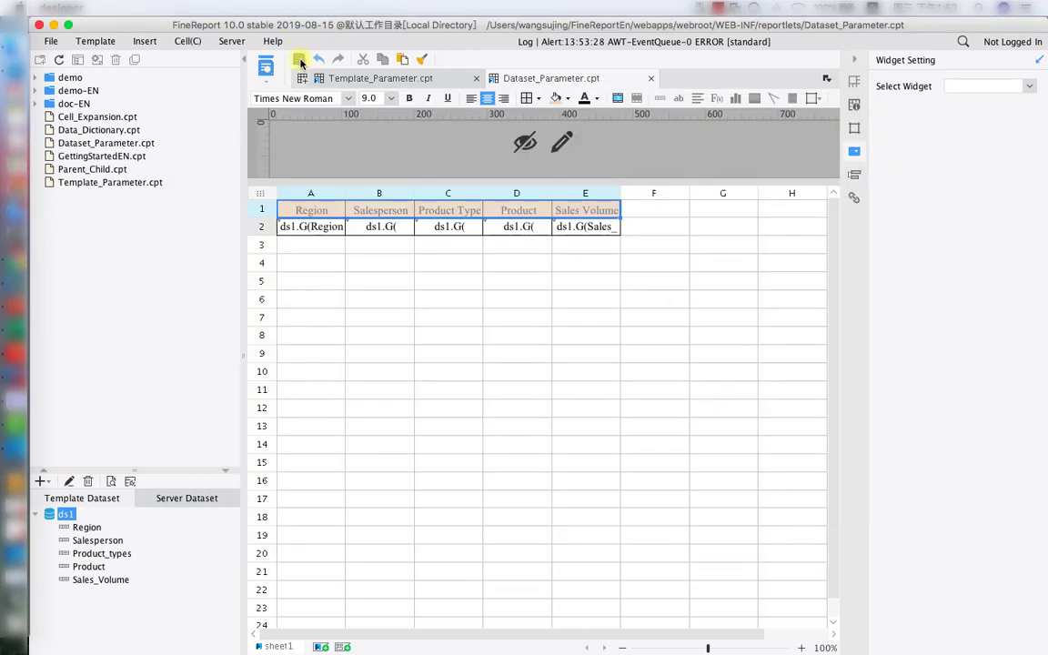
click(562, 141)
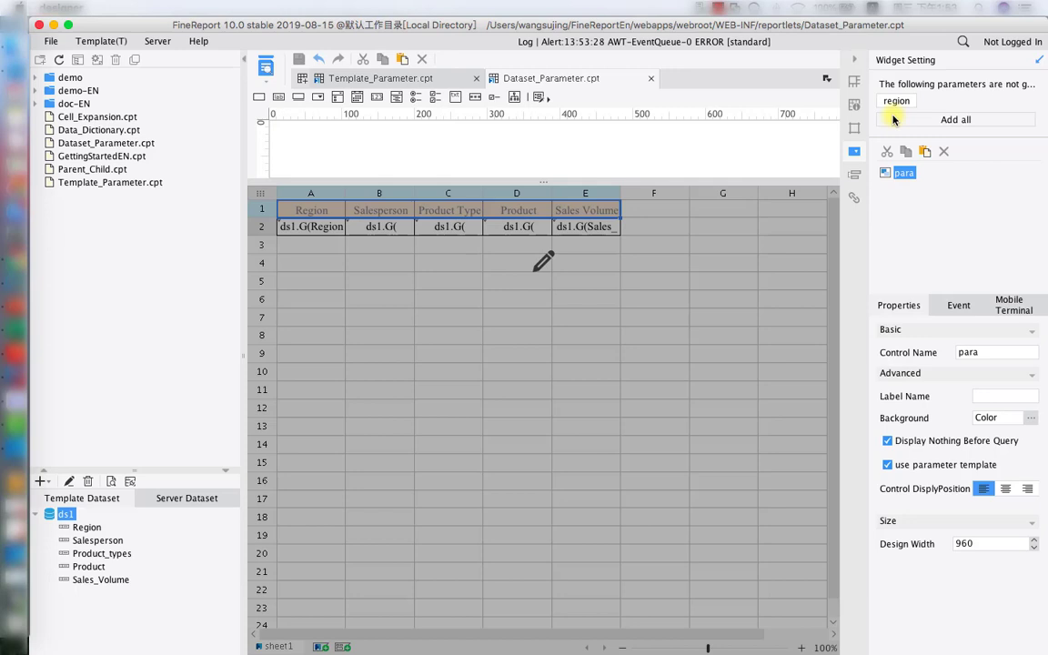
click(956, 119)
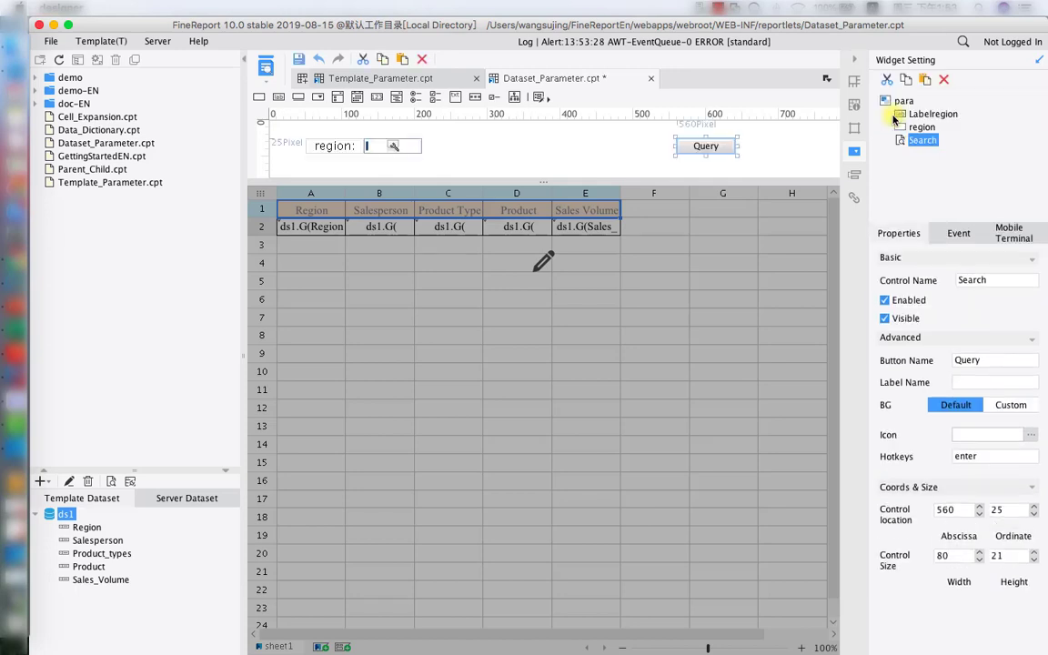
Step: Switch the region widget to a Text Box, save, and preview the report in the browser
click(394, 147)
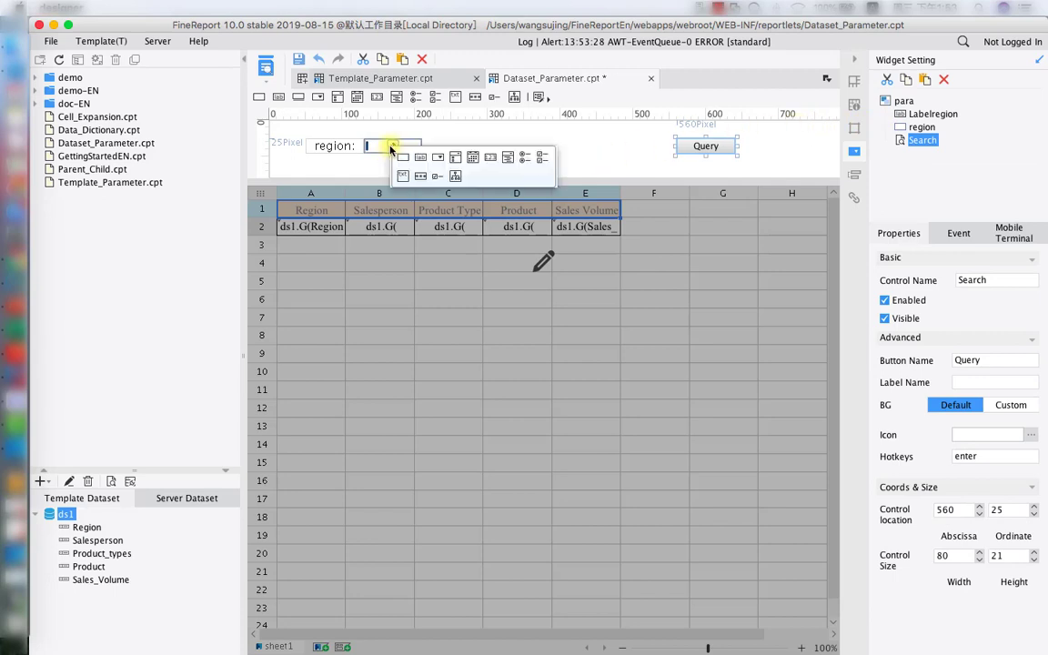
click(402, 160)
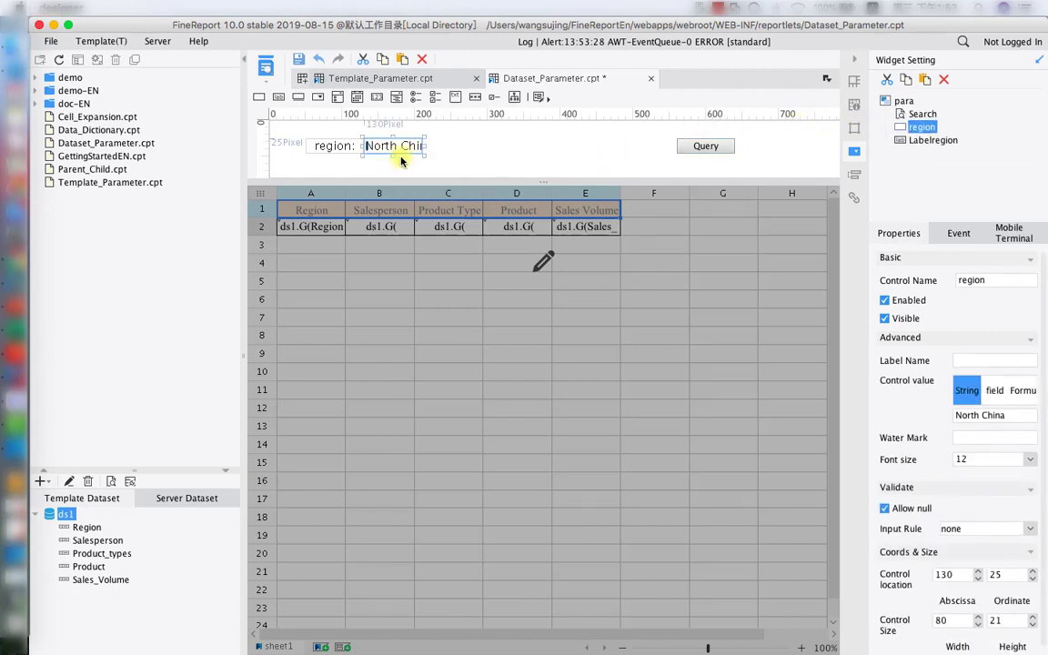
click(299, 61)
click(267, 71)
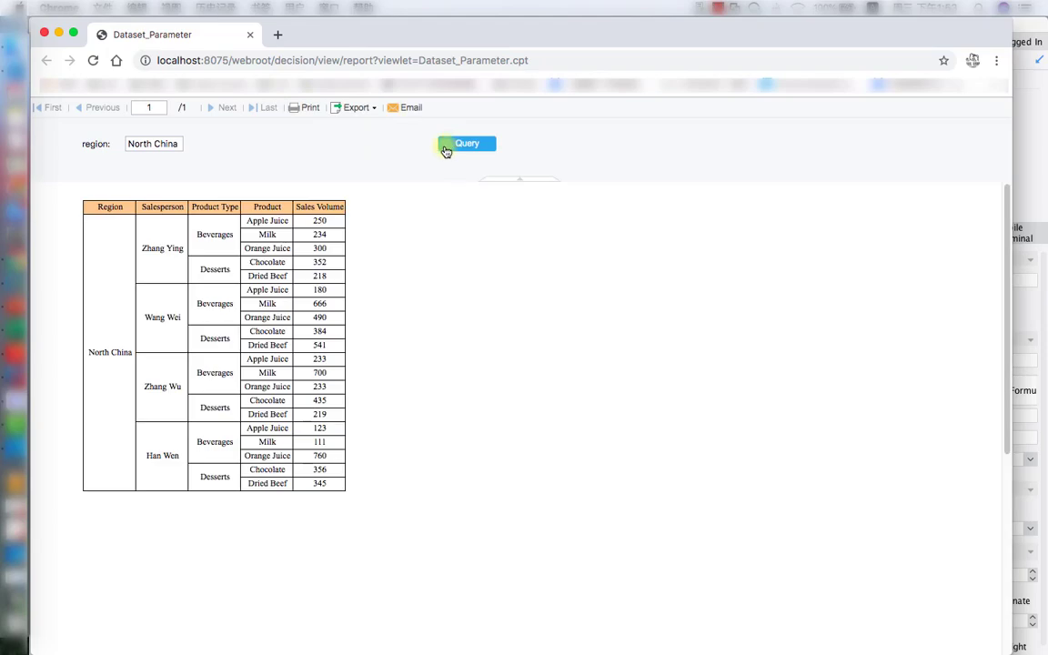
Step: Change the region box from North China to East China and run the query
double_click(137, 144)
text(East)
click(455, 147)
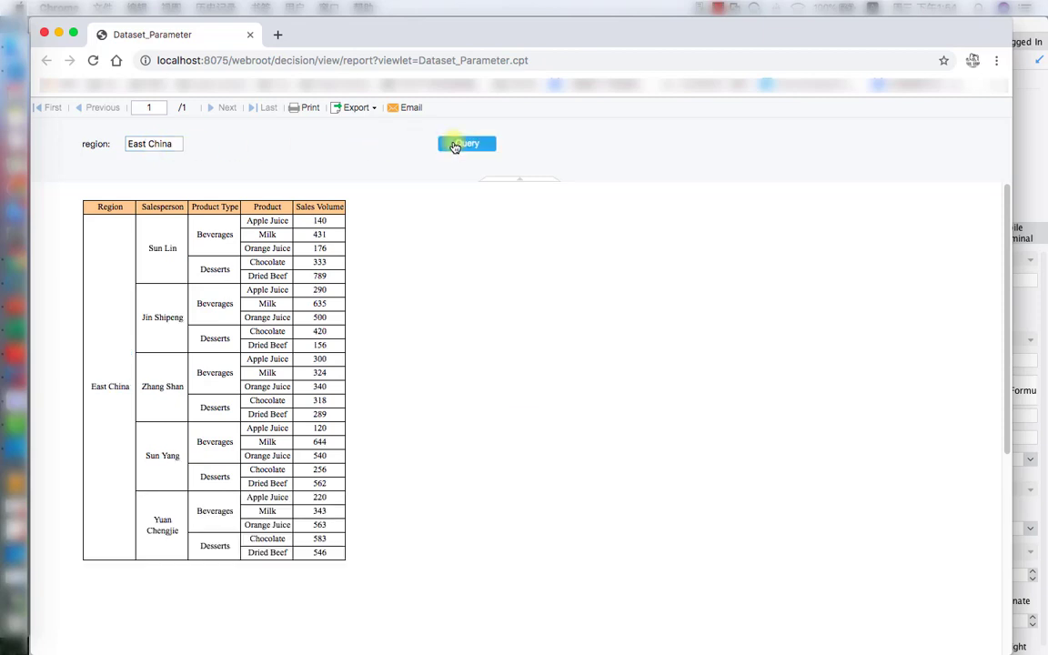